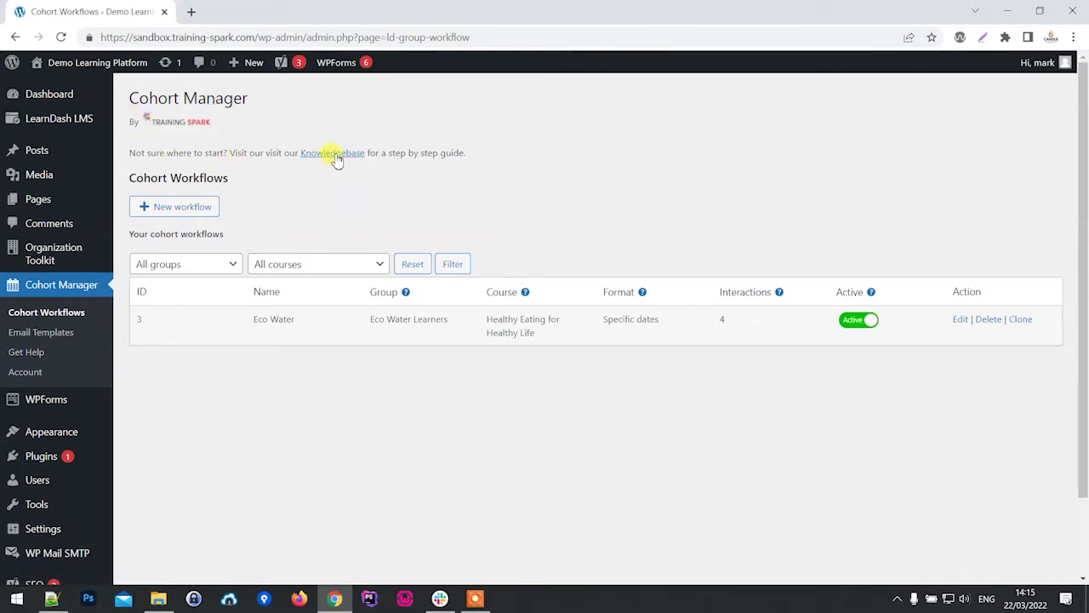
# Open the Cohort Manager knowledgebase from the plugin page and look over its documentation topics
pyautogui.click(337, 155)
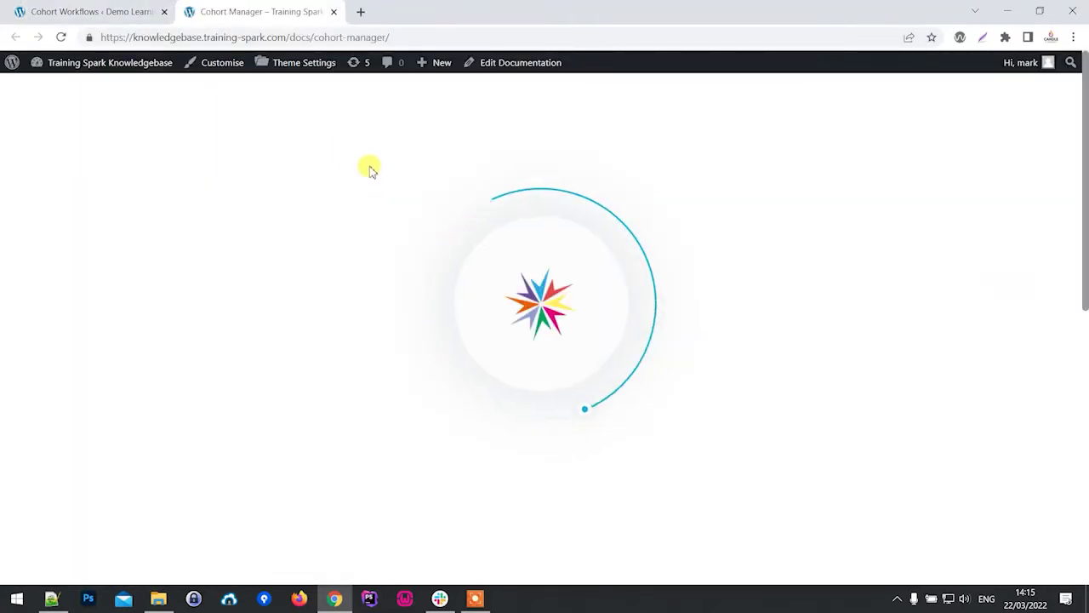
pyautogui.scroll(-3, 553, 366)
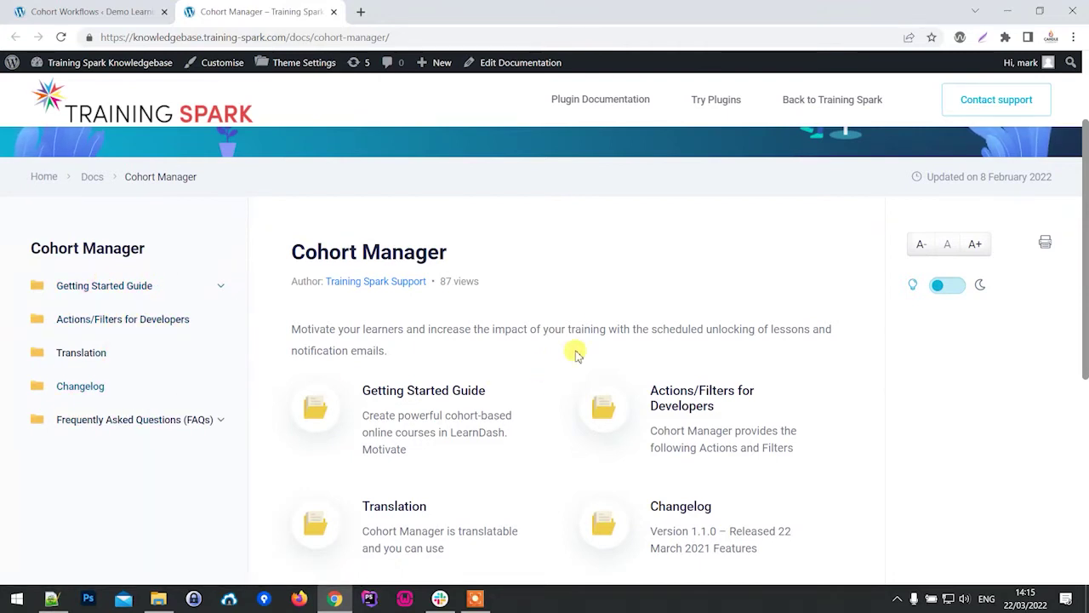
pyautogui.scroll(-2, 579, 340)
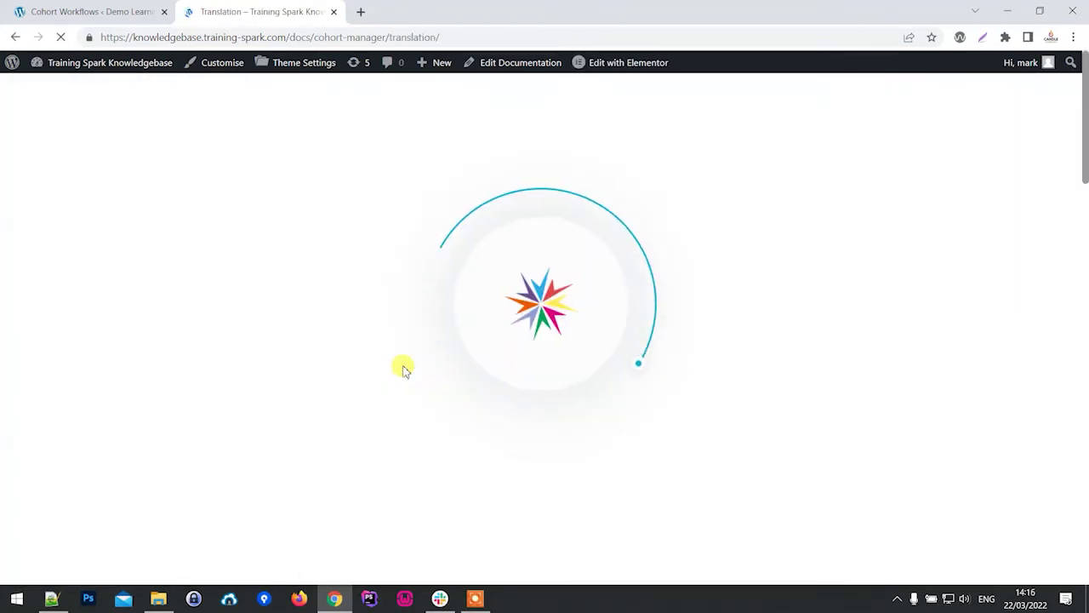
# Read the knowledgebase's Translation article, covering the steps for translating the plugin via Loco Translate
pyautogui.scroll(-1, 638, 396)
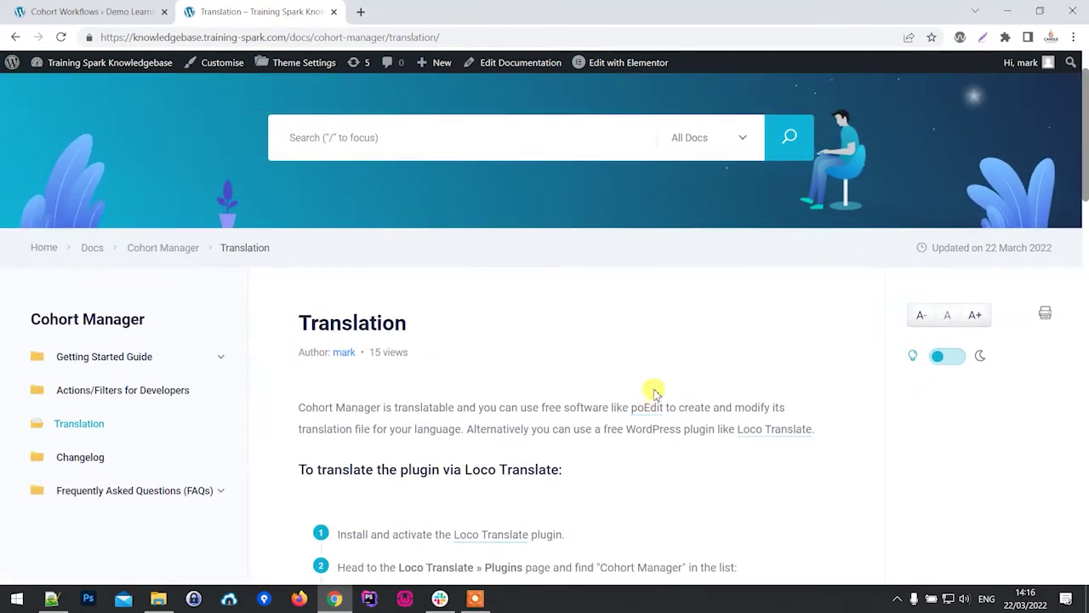
pyautogui.scroll(-2, 648, 398)
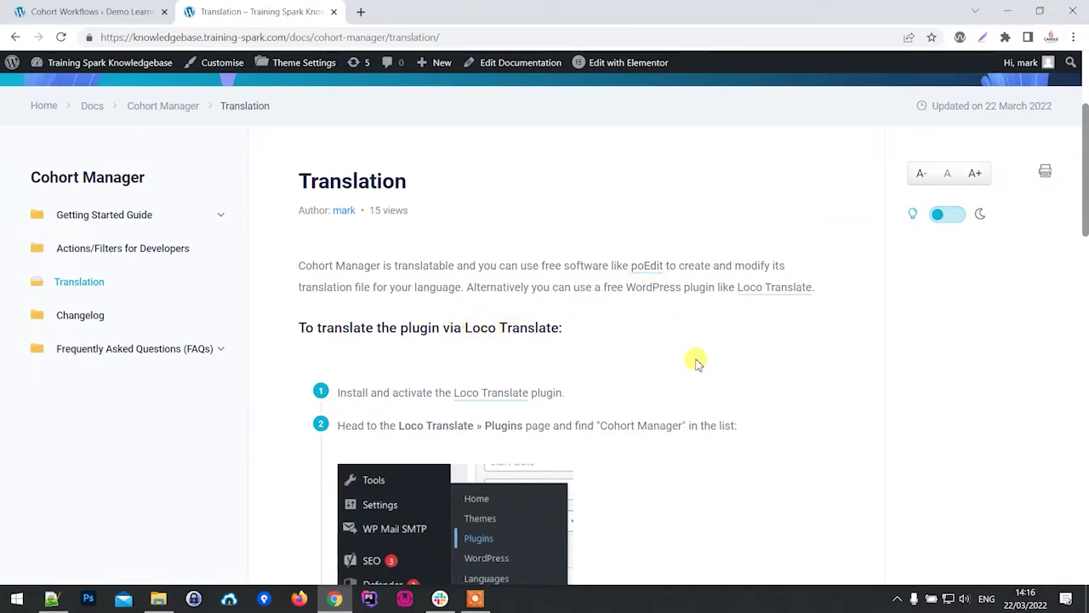
pyautogui.scroll(-6, 696, 364)
pyautogui.scroll(-7, 691, 336)
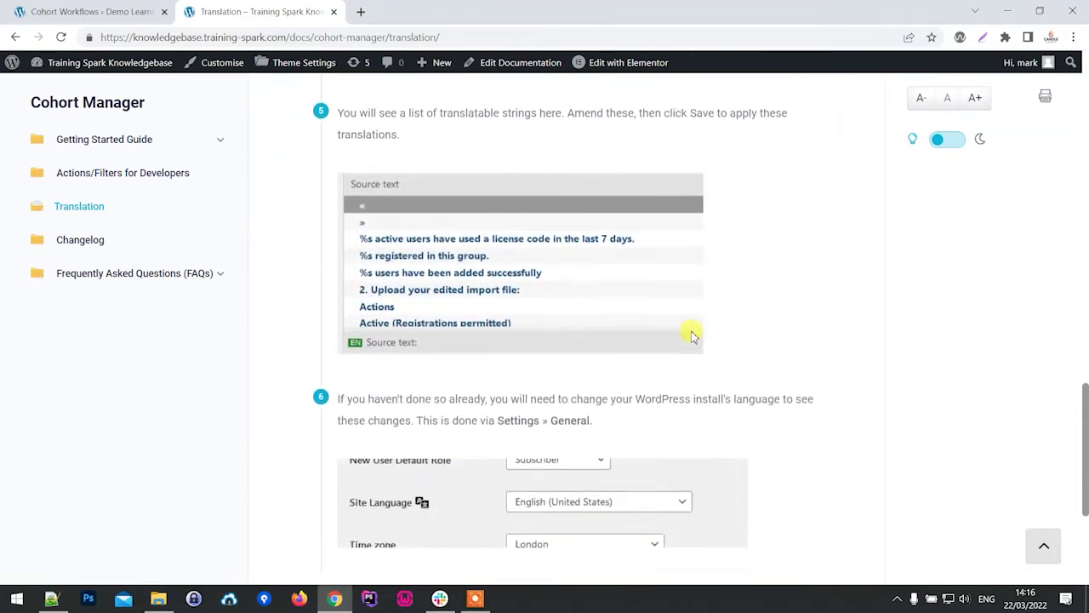
pyautogui.scroll(-1, 659, 406)
pyautogui.scroll(3, 664, 414)
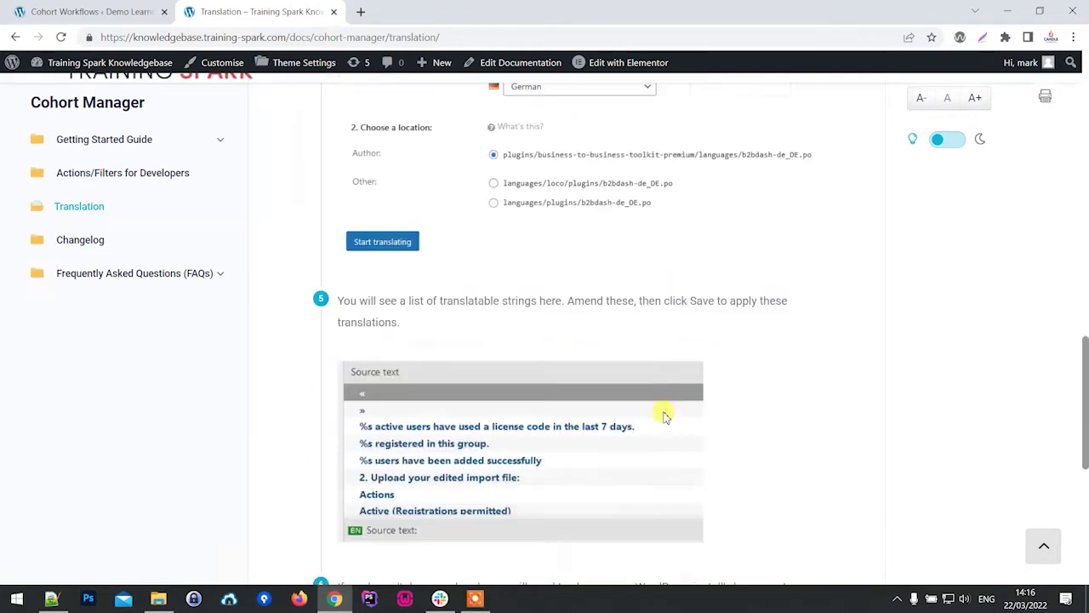
pyautogui.scroll(4, 664, 414)
# Open the Actions/Filters for Developers article and examine the listed hooks with their descriptions and code
pyautogui.click(133, 179)
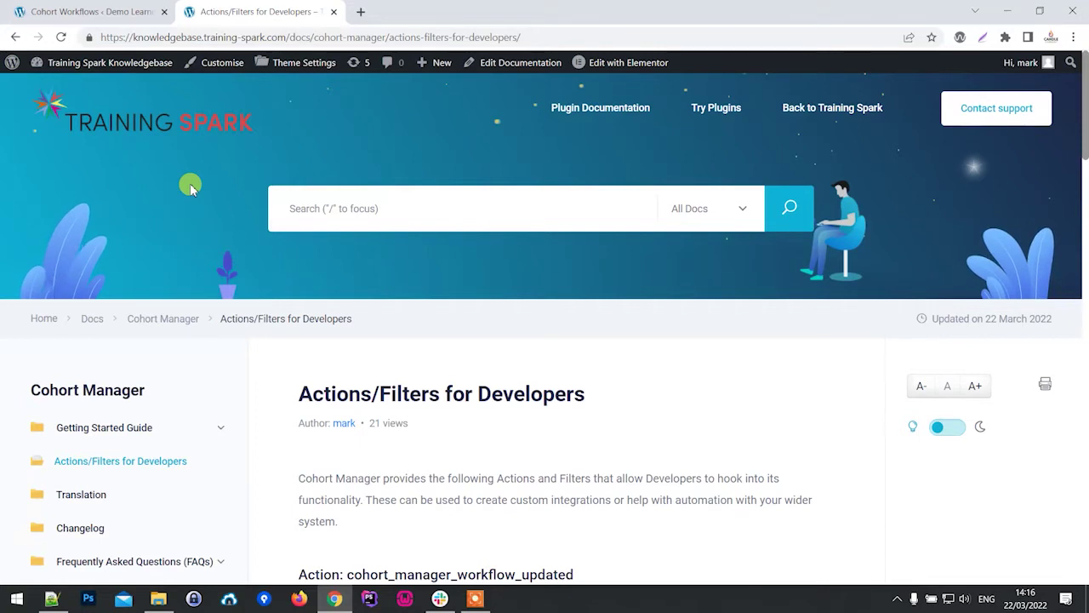
pyautogui.scroll(-3, 642, 443)
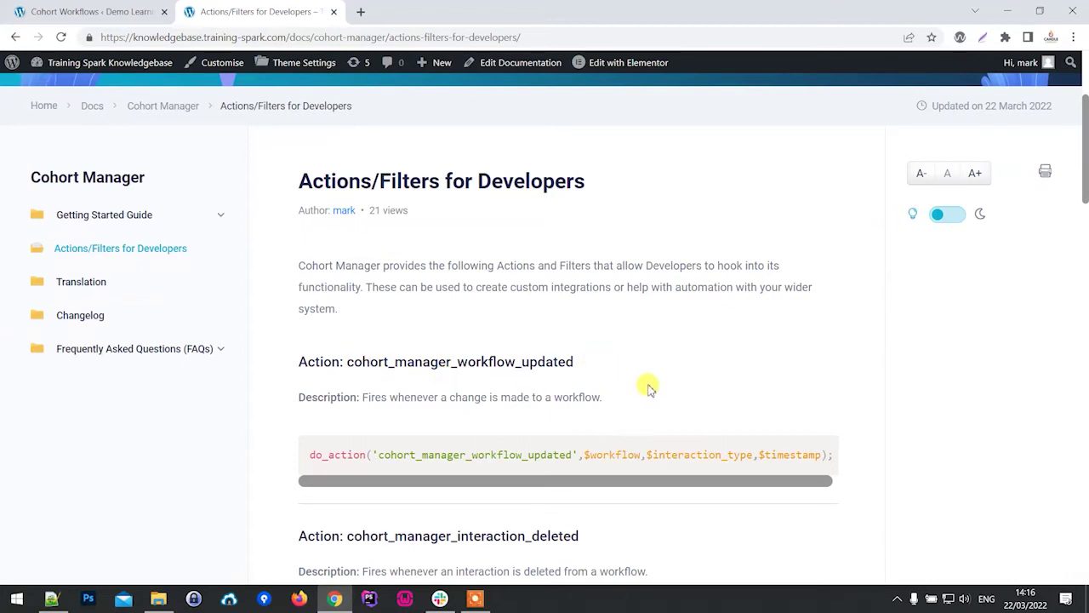
pyautogui.scroll(-1, 647, 397)
pyautogui.scroll(-9, 647, 397)
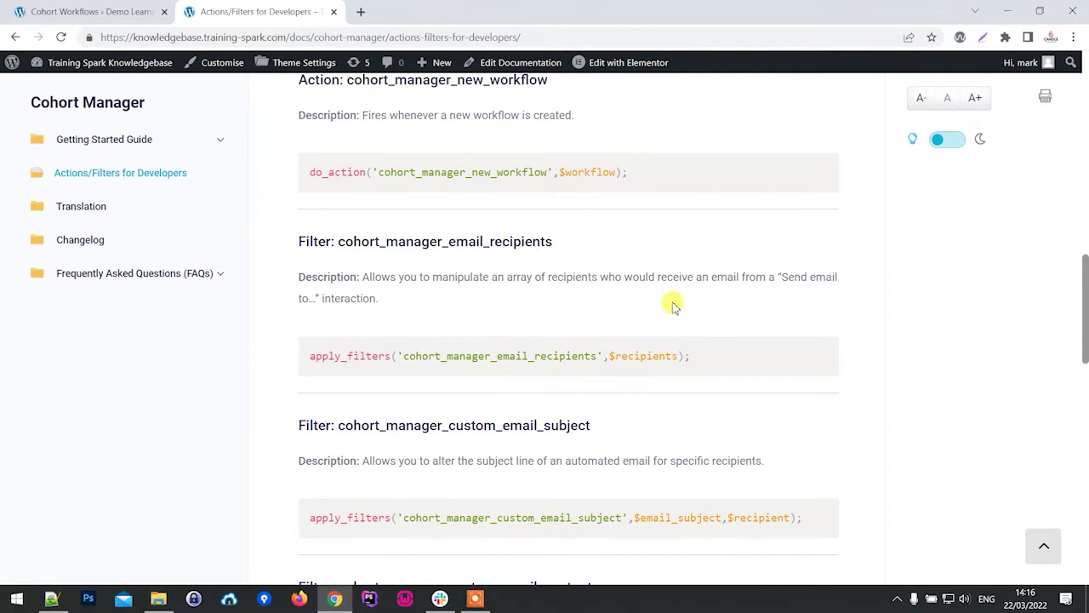
pyautogui.scroll(2, 671, 301)
pyautogui.scroll(-3, 587, 360)
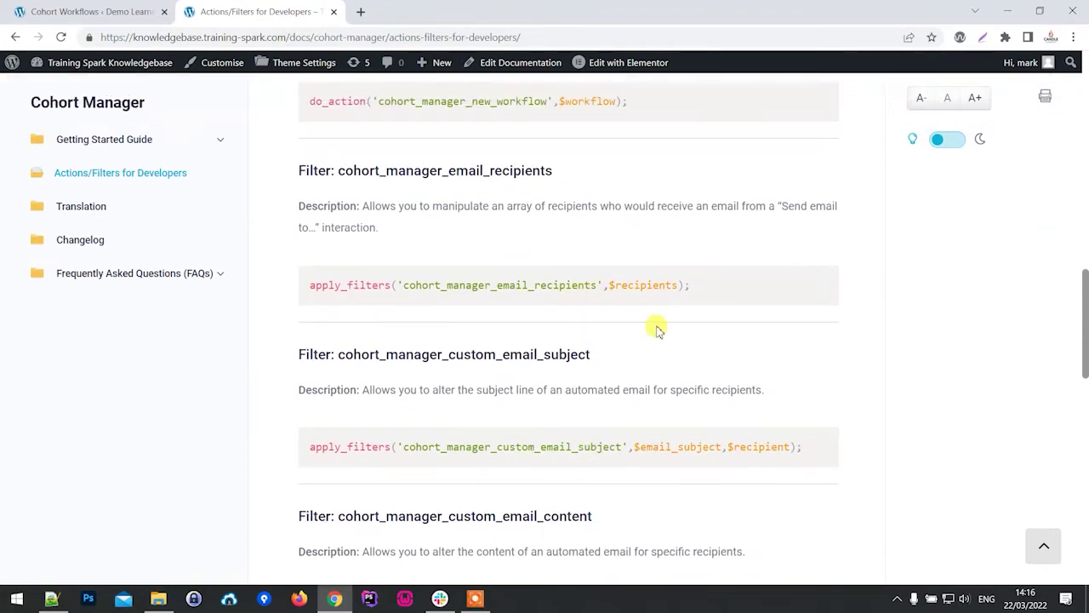
pyautogui.scroll(10, 604, 365)
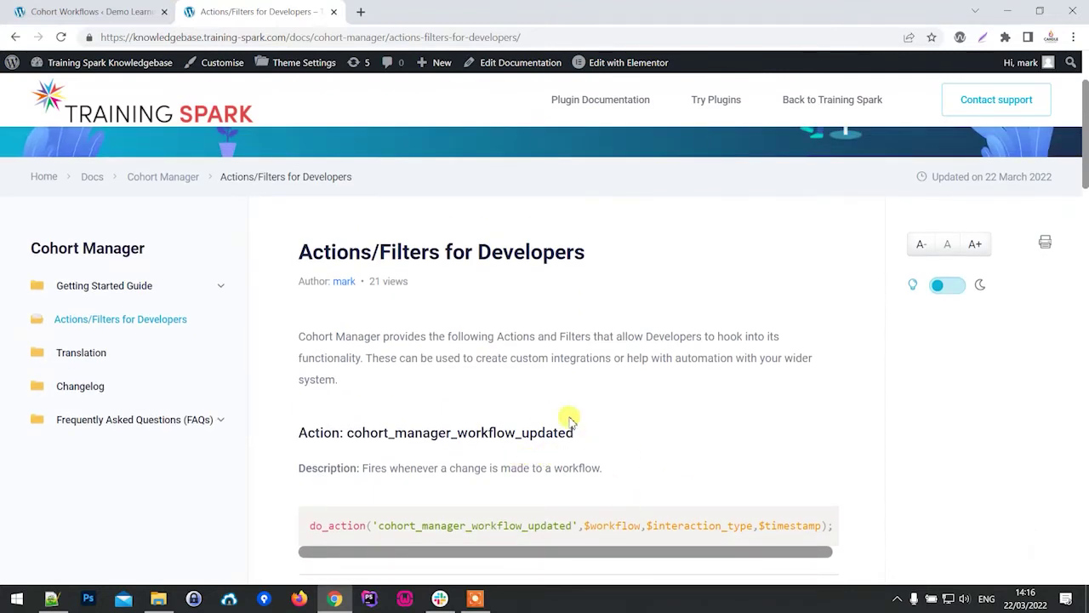
pyautogui.scroll(-2, 637, 451)
pyautogui.scroll(2, 594, 460)
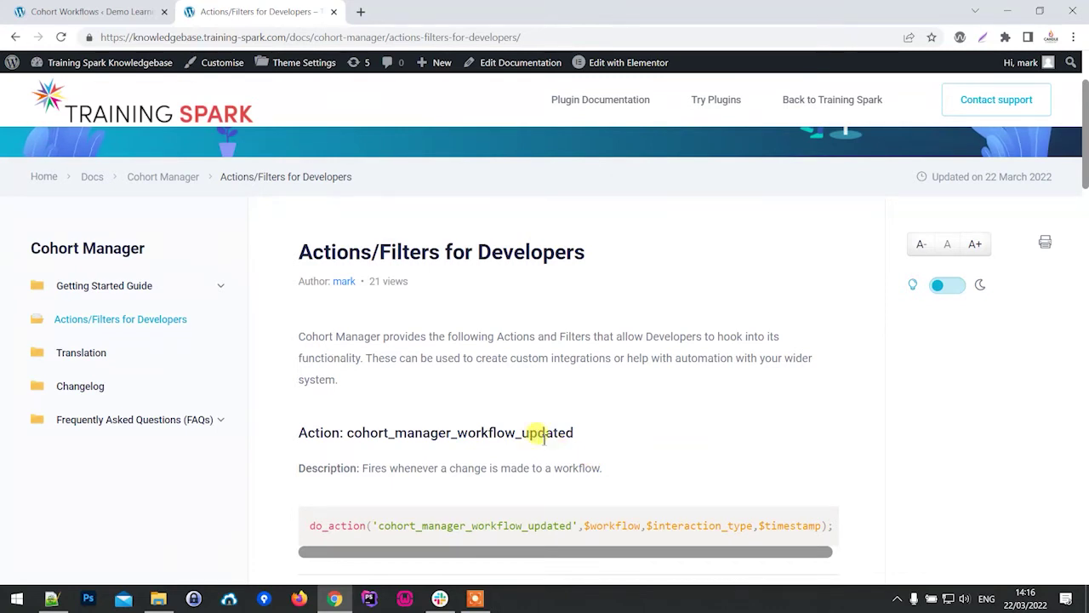
# Return to the Cohort Workflows page and open the Eco Water workflow for editing
pyautogui.click(100, 10)
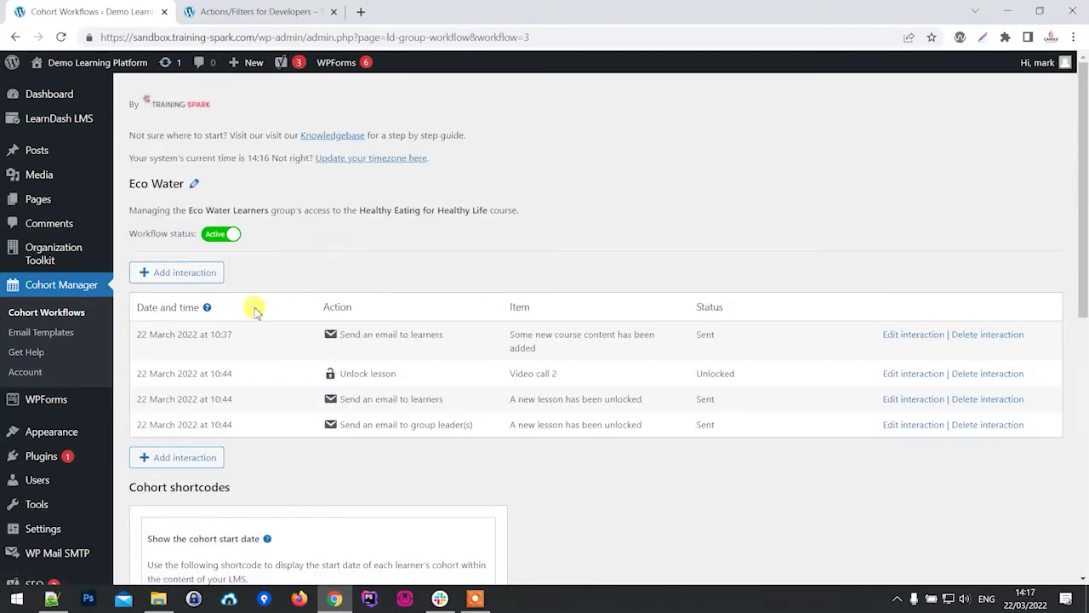
pyautogui.scroll(-2, 408, 426)
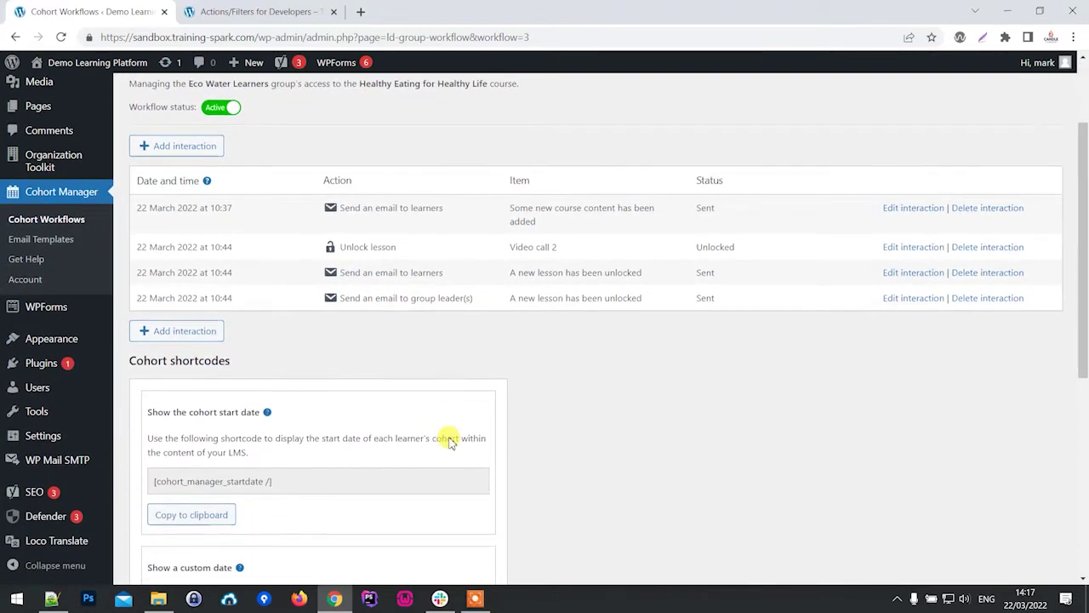
pyautogui.scroll(-1, 449, 440)
# Add an interaction enrolling the group onto Seek Health with Yoga Sadhana on 31 March 2022 at 15:00
pyautogui.click(181, 246)
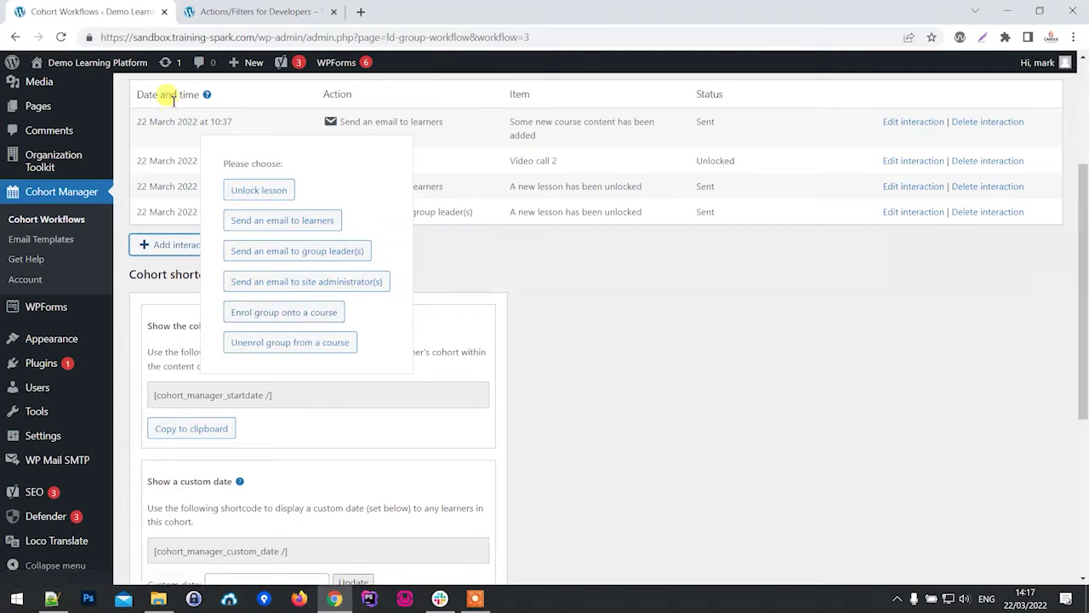
pyautogui.click(281, 312)
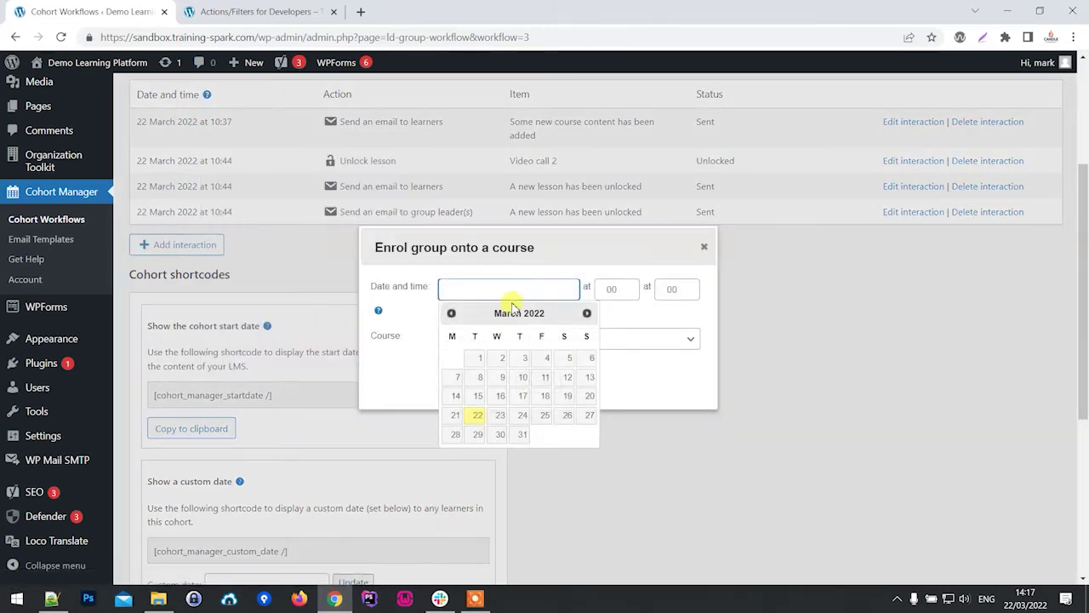
pyautogui.click(521, 435)
pyautogui.click(609, 291)
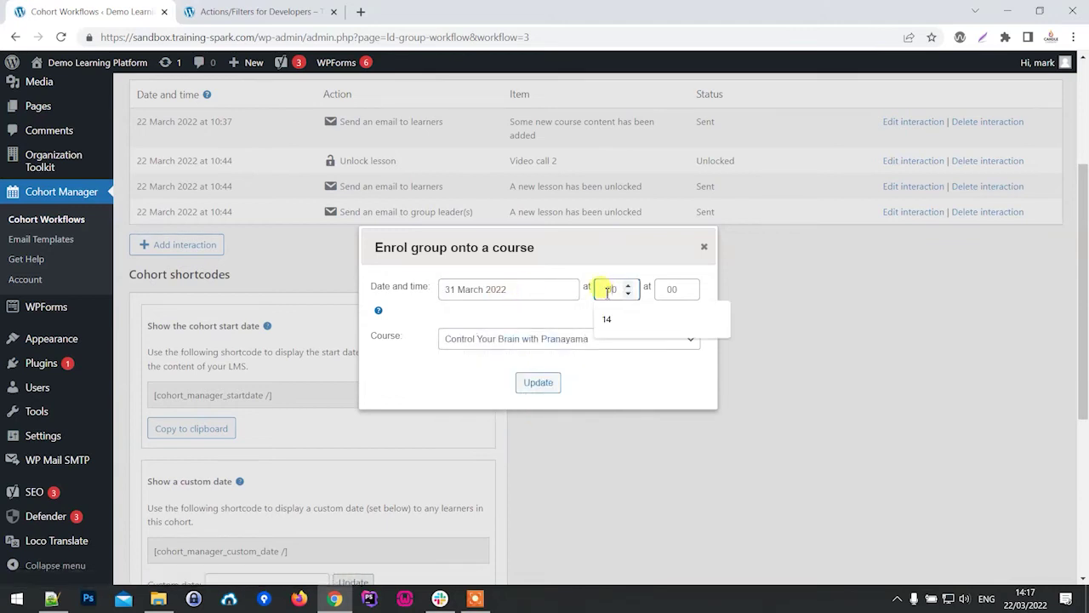
pyautogui.write('15')
pyautogui.click(673, 289)
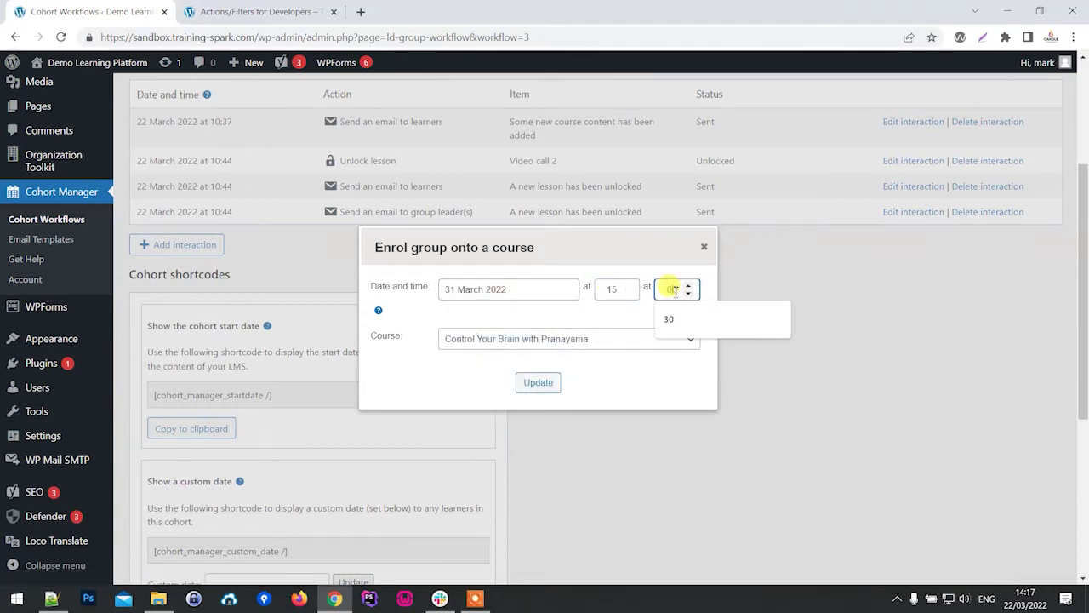
pyautogui.click(550, 340)
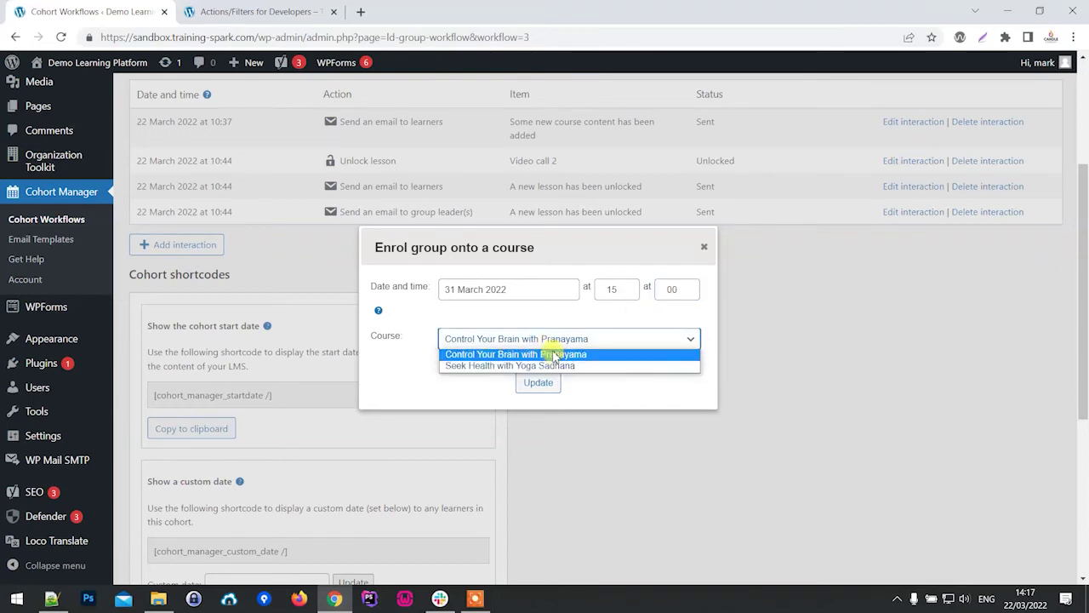
pyautogui.click(555, 366)
pyautogui.click(539, 384)
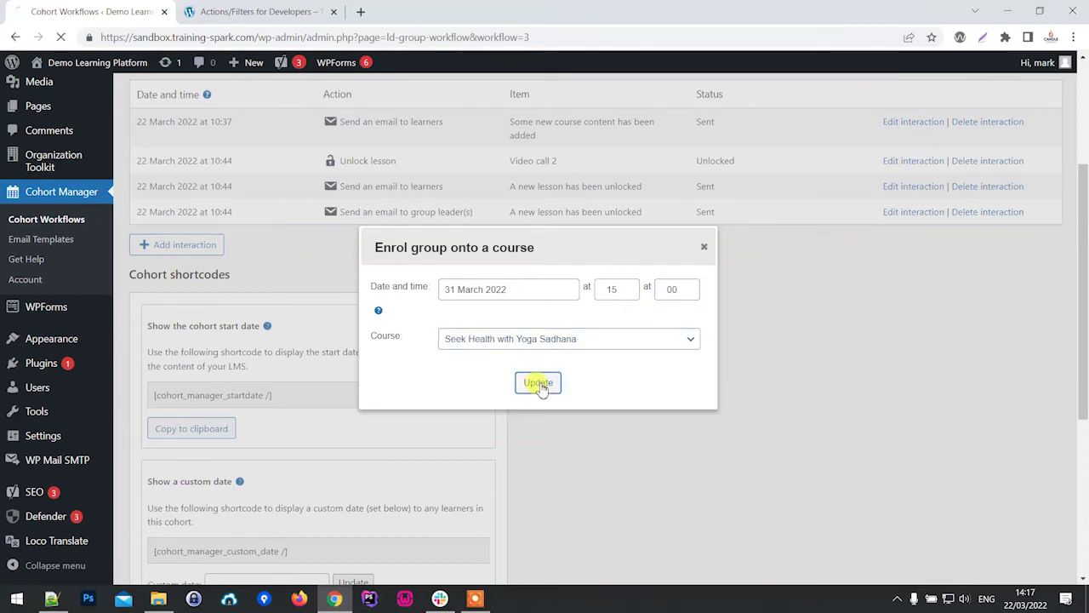
# Start an interaction to unenrol the group from a course, scheduled for 5 April 2022 at 15:00
pyautogui.scroll(-2, 545, 379)
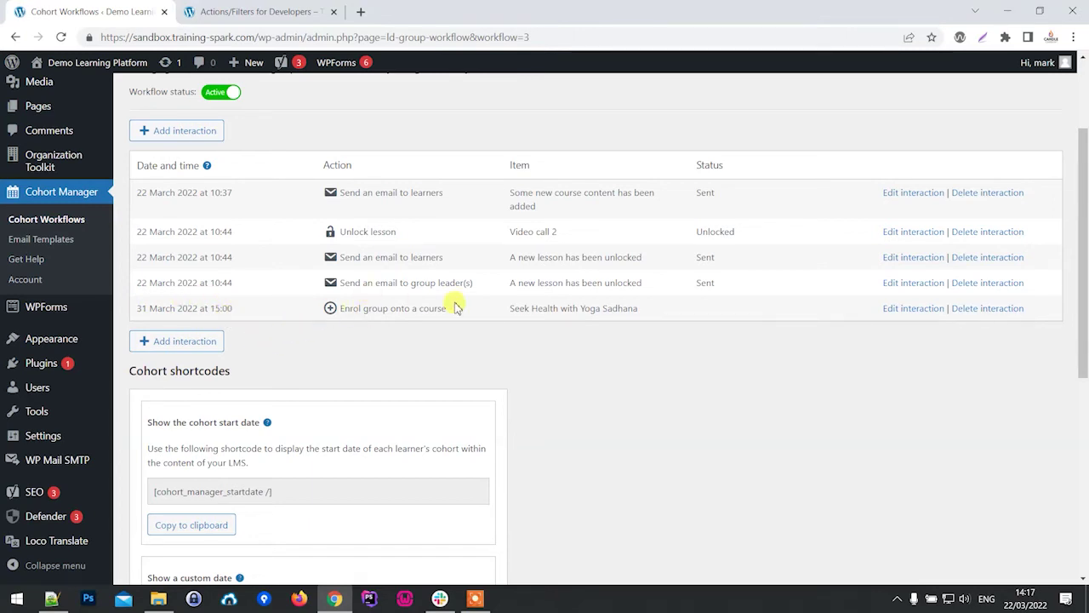
pyautogui.scroll(2, 454, 281)
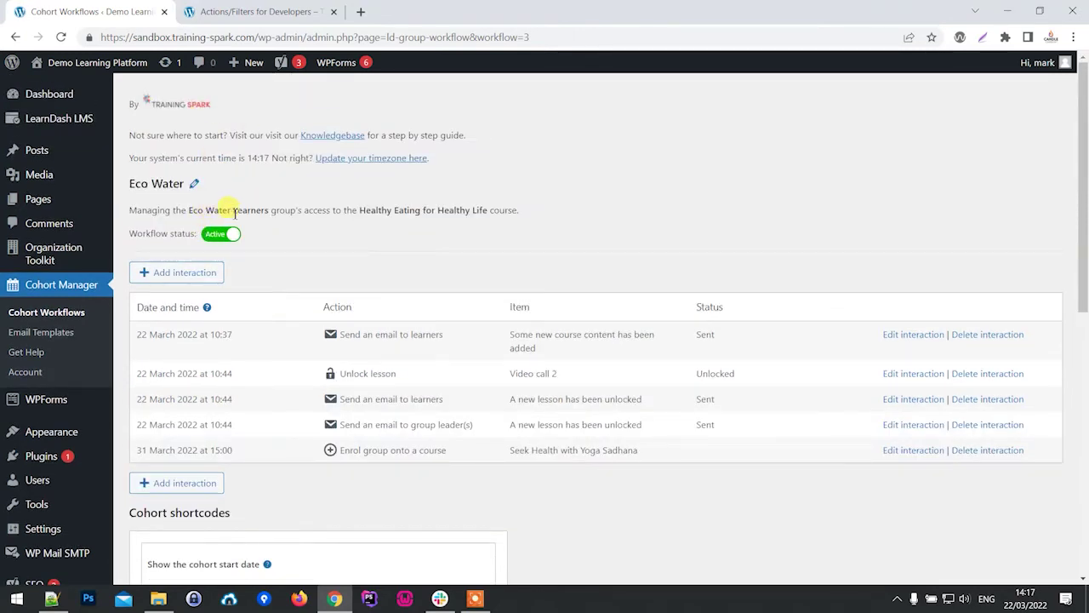
pyautogui.scroll(-1, 374, 287)
pyautogui.scroll(-1, 568, 370)
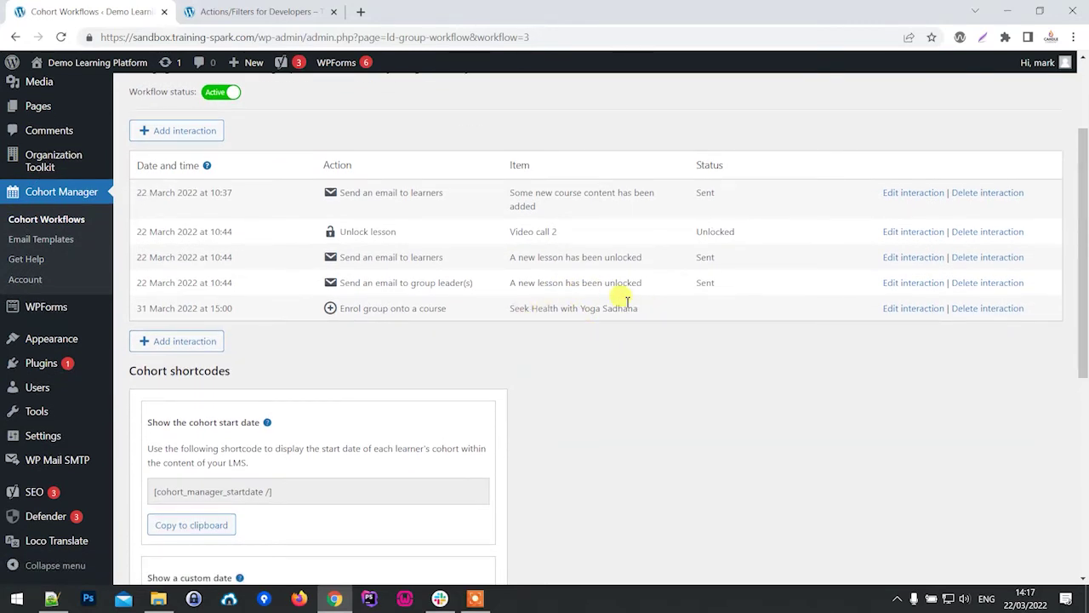
pyautogui.click(170, 345)
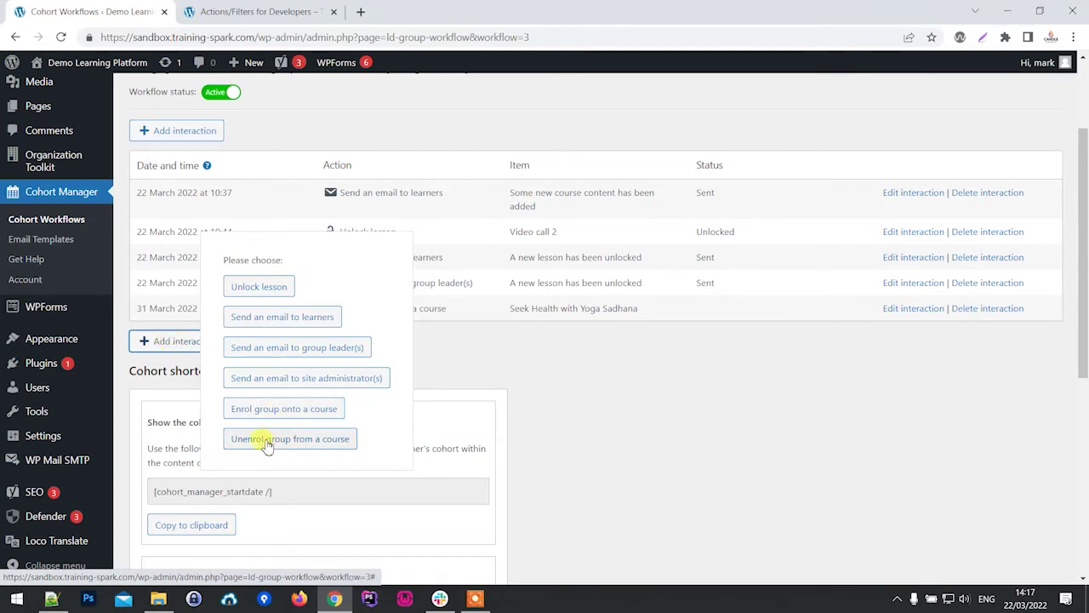
pyautogui.click(295, 439)
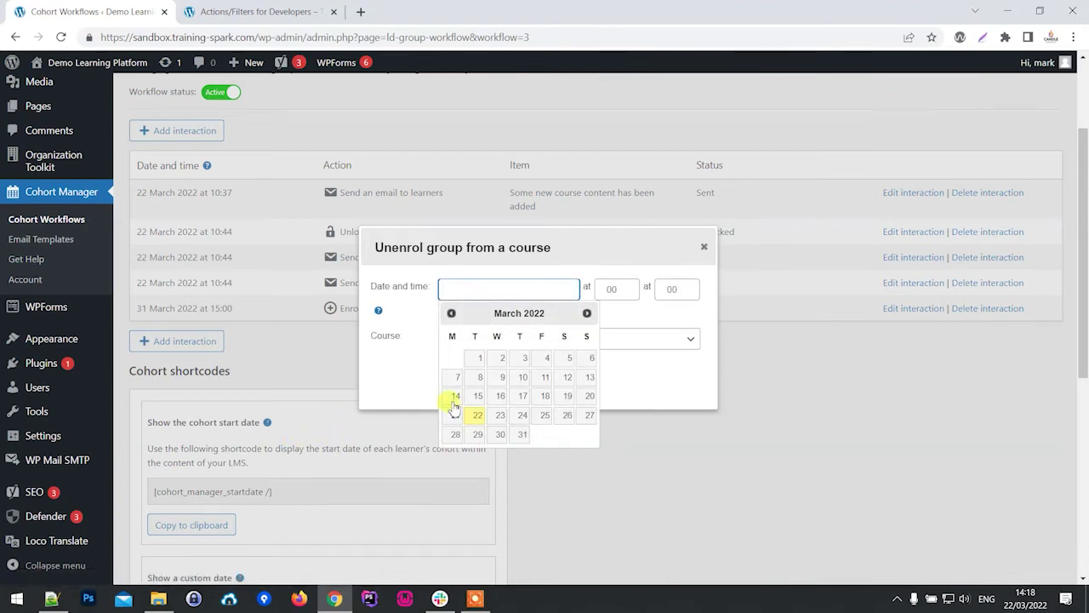
pyautogui.click(587, 314)
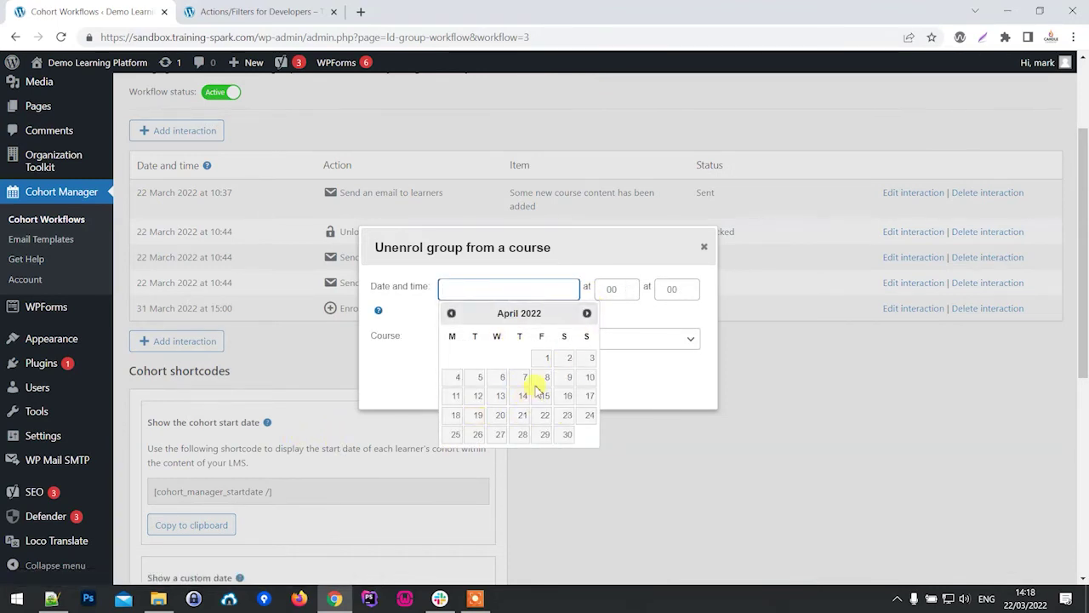
pyautogui.click(480, 376)
pyautogui.click(613, 291)
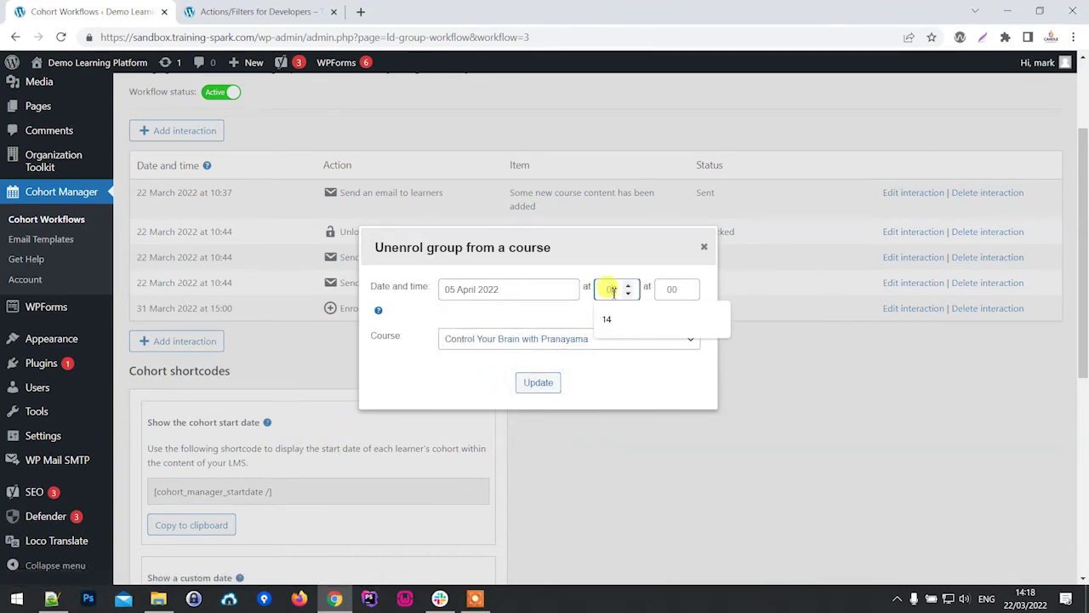
pyautogui.write('15')
pyautogui.click(675, 290)
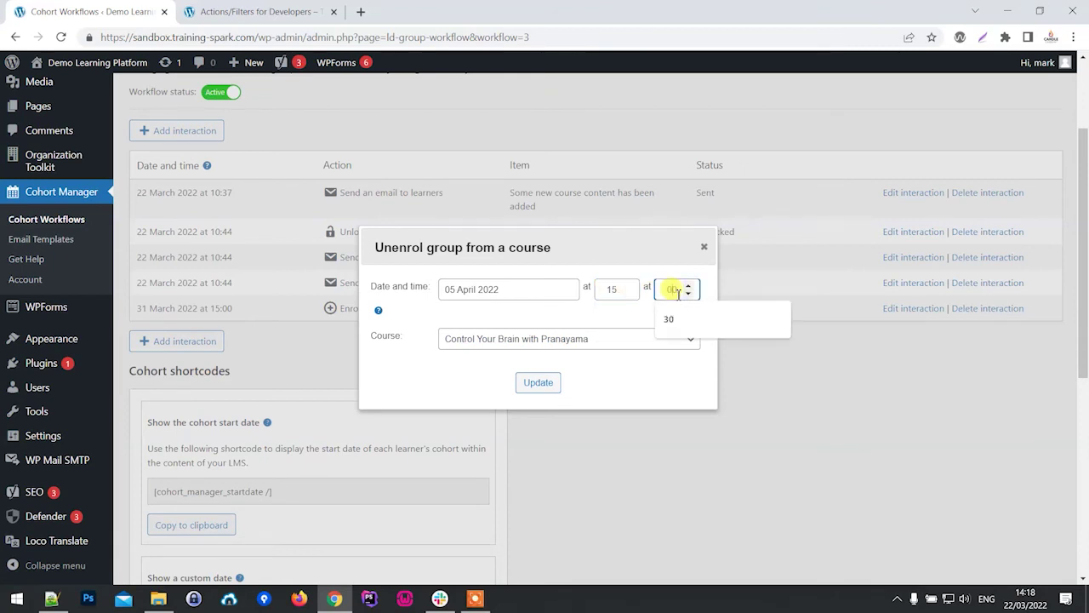
pyautogui.write('00')
# Choose Healthy Eating for Healthy Life as the course to unenrol from and save the interaction
pyautogui.click(562, 339)
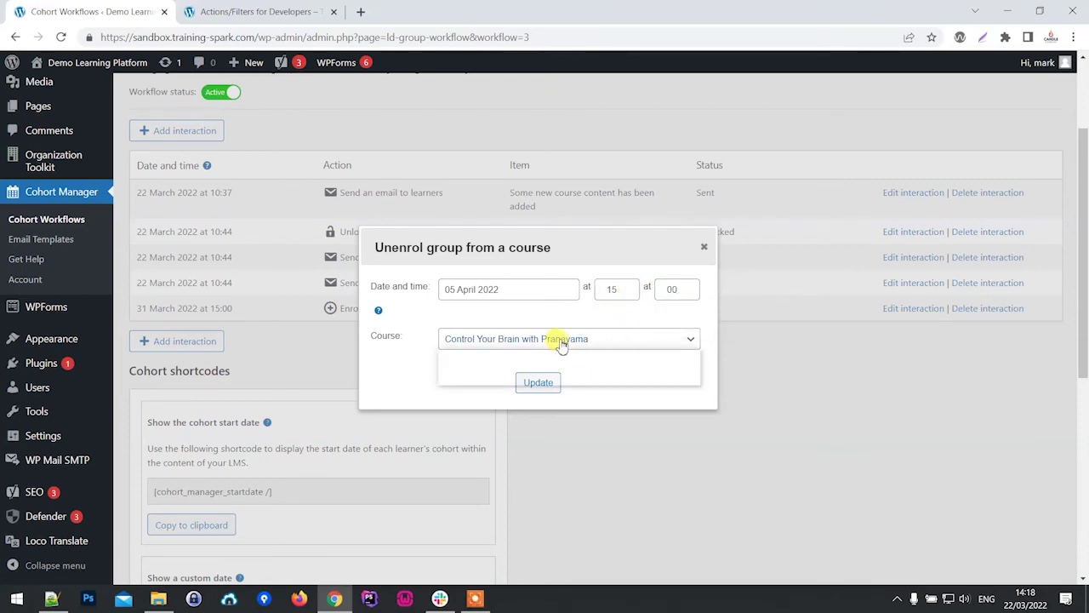
pyautogui.scroll(1, 360, 231)
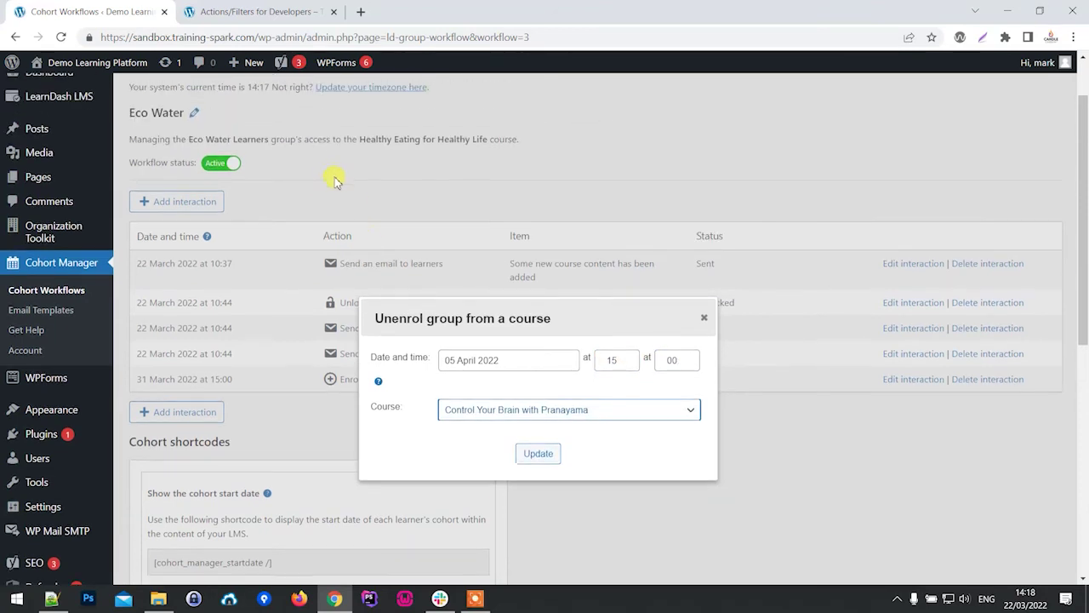
pyautogui.scroll(-1, 345, 116)
pyautogui.scroll(1, 357, 136)
pyautogui.scroll(-1, 397, 143)
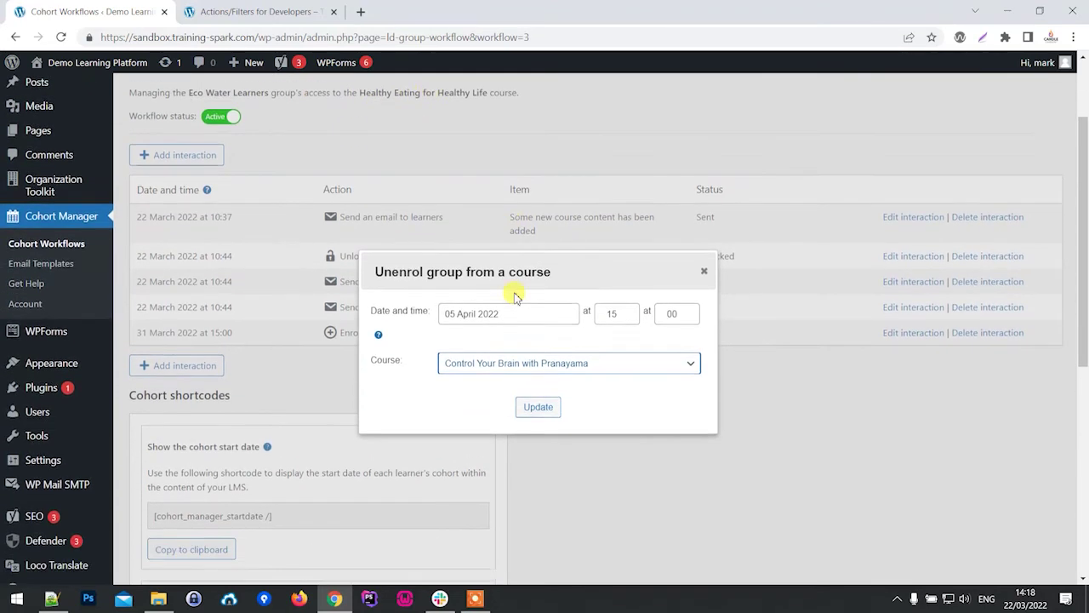
pyautogui.click(548, 340)
pyautogui.click(549, 377)
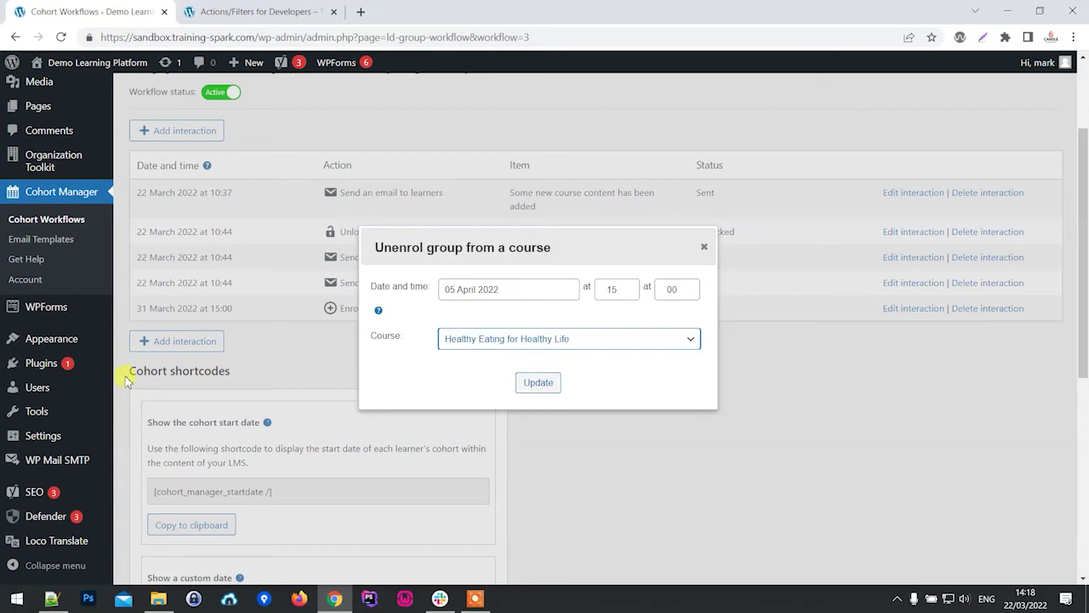
pyautogui.click(546, 388)
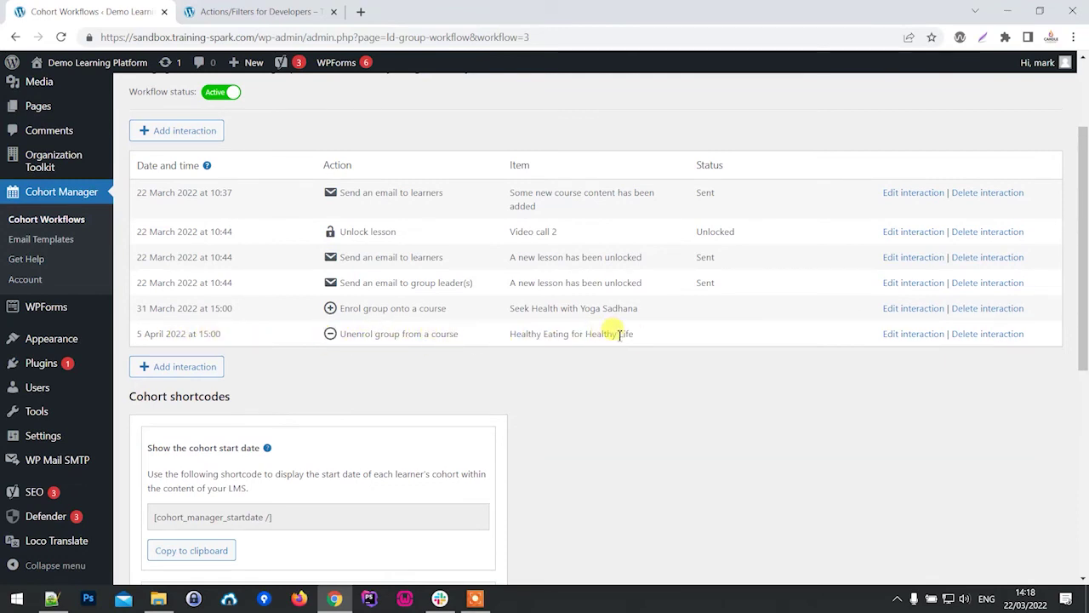
# Go back to the Actions/Filters for Developers article and review its introduction and first action
pyautogui.scroll(1, 655, 360)
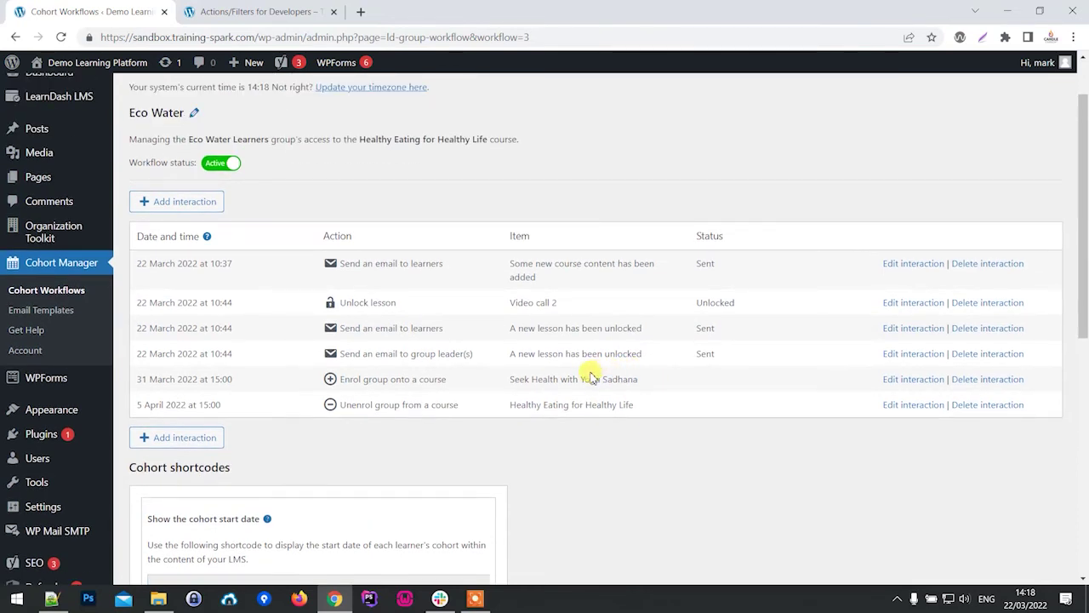
pyautogui.click(187, 10)
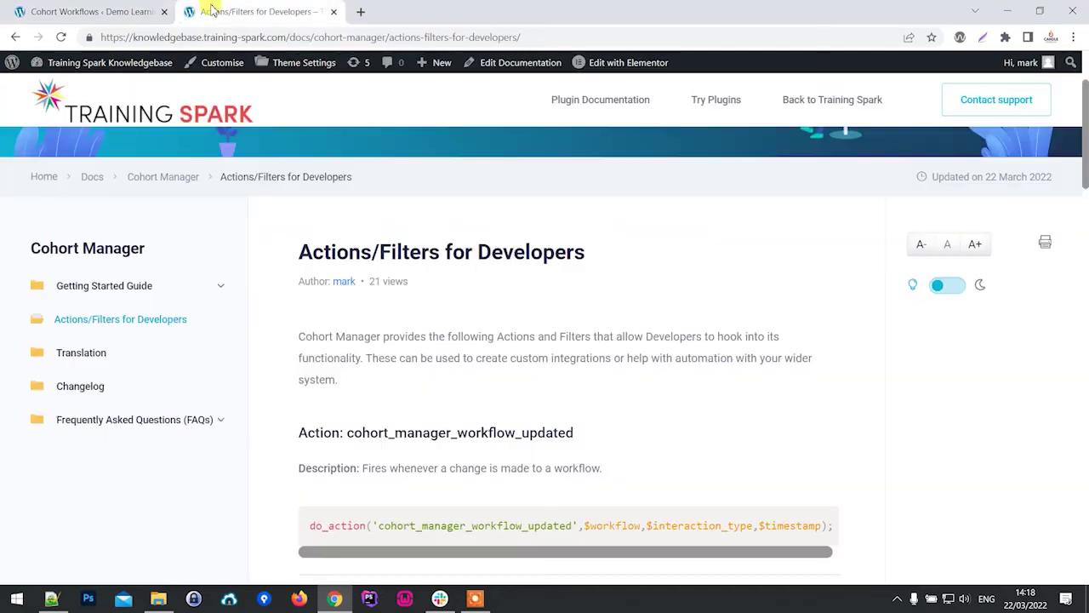
pyautogui.scroll(2, 583, 379)
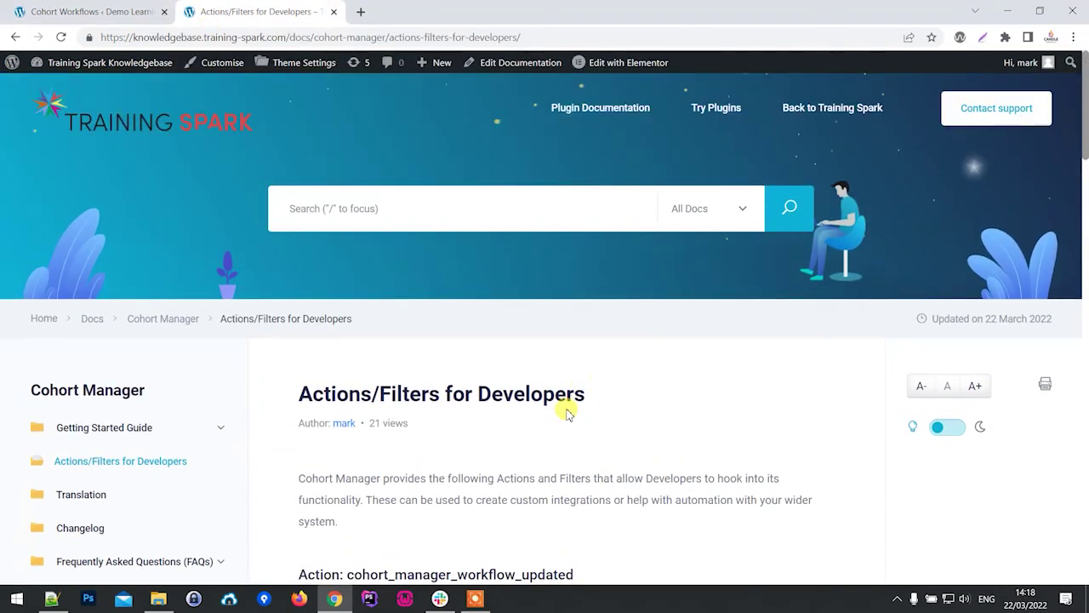
pyautogui.scroll(-2, 613, 408)
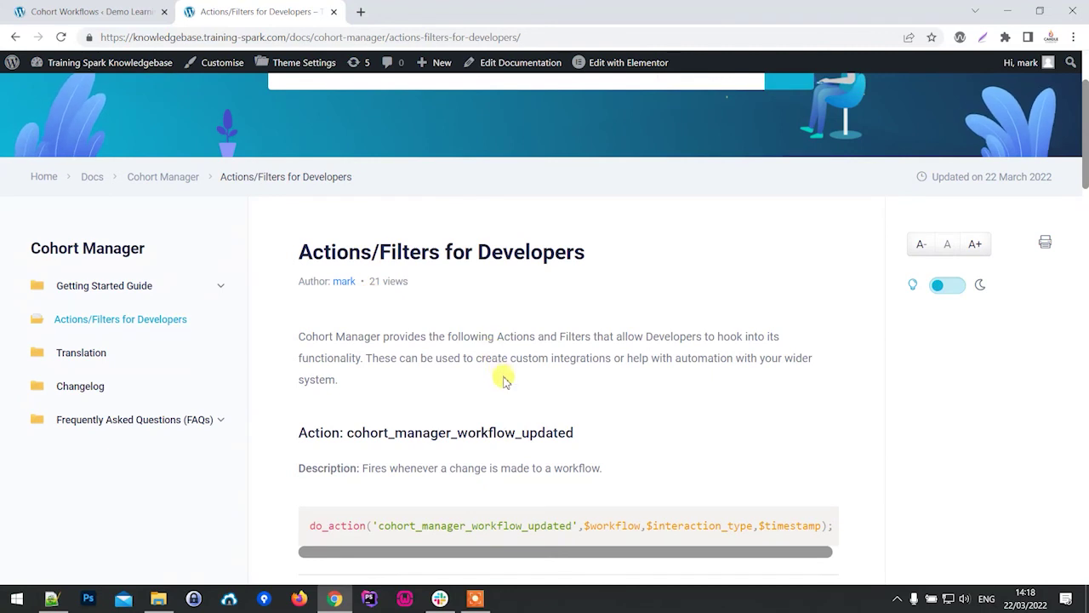
pyautogui.scroll(2, 503, 375)
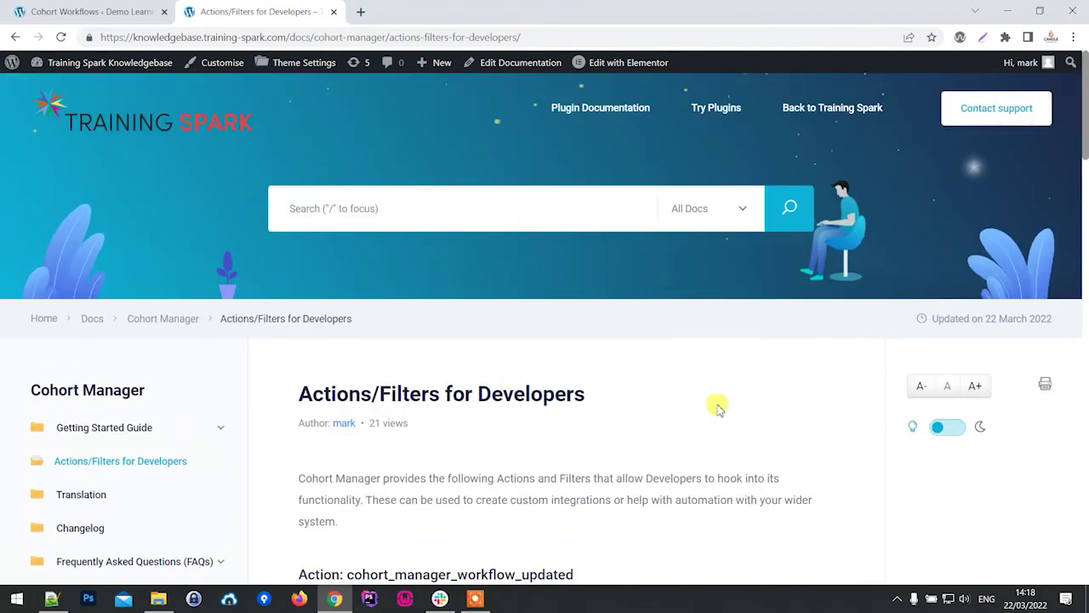